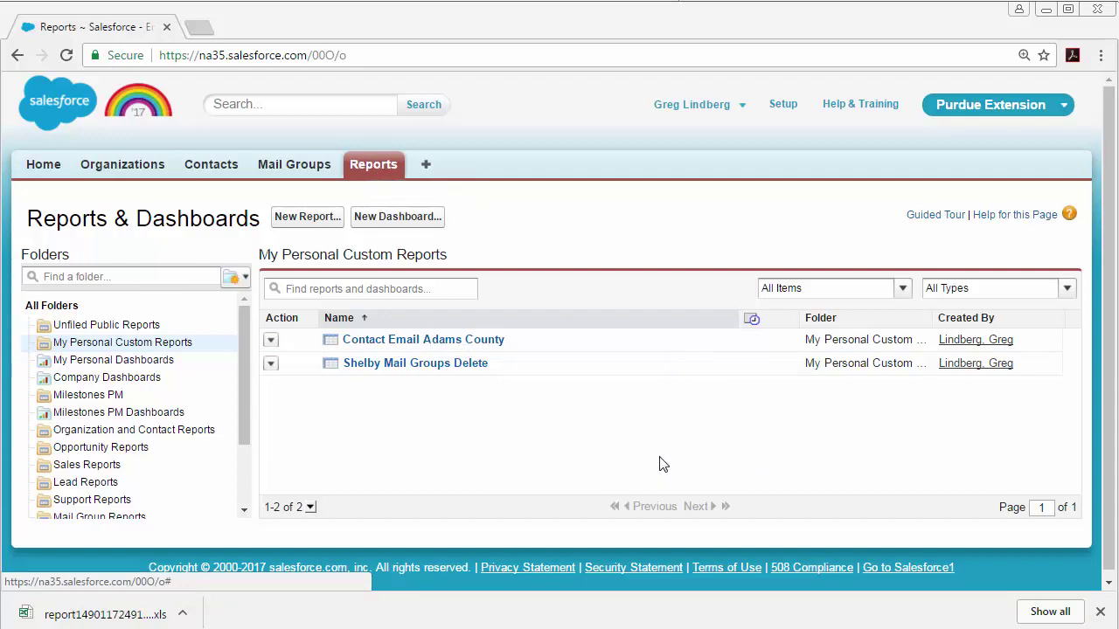
Create a new report using the Mail Groups with Contacts report type.
{"action": "left_click", "coordinate": [332, 225]}
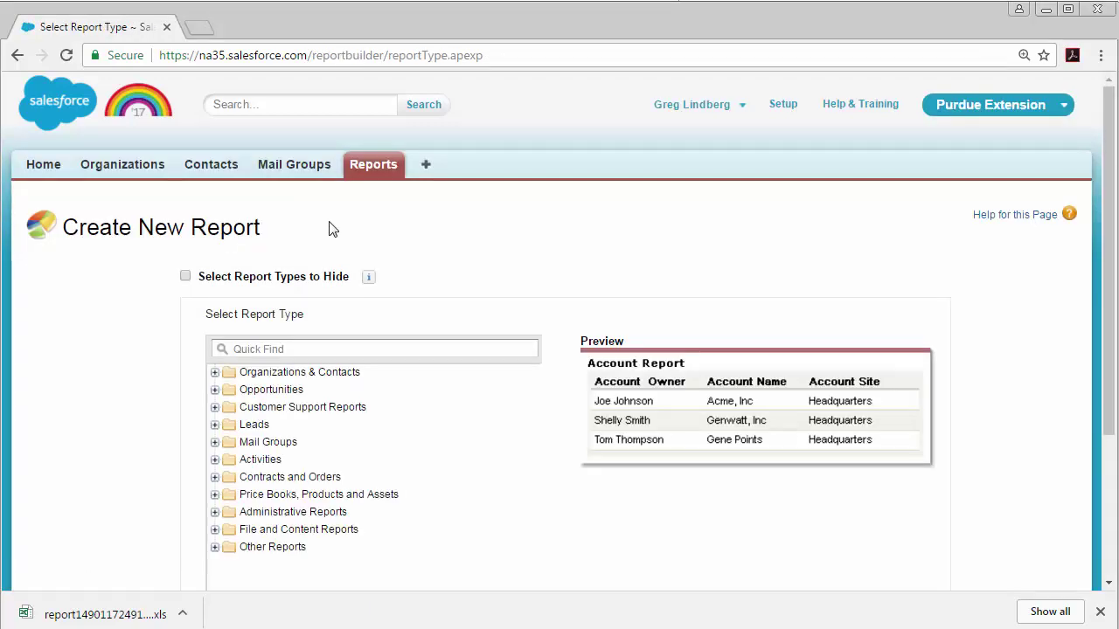
{"action": "left_click", "coordinate": [217, 444]}
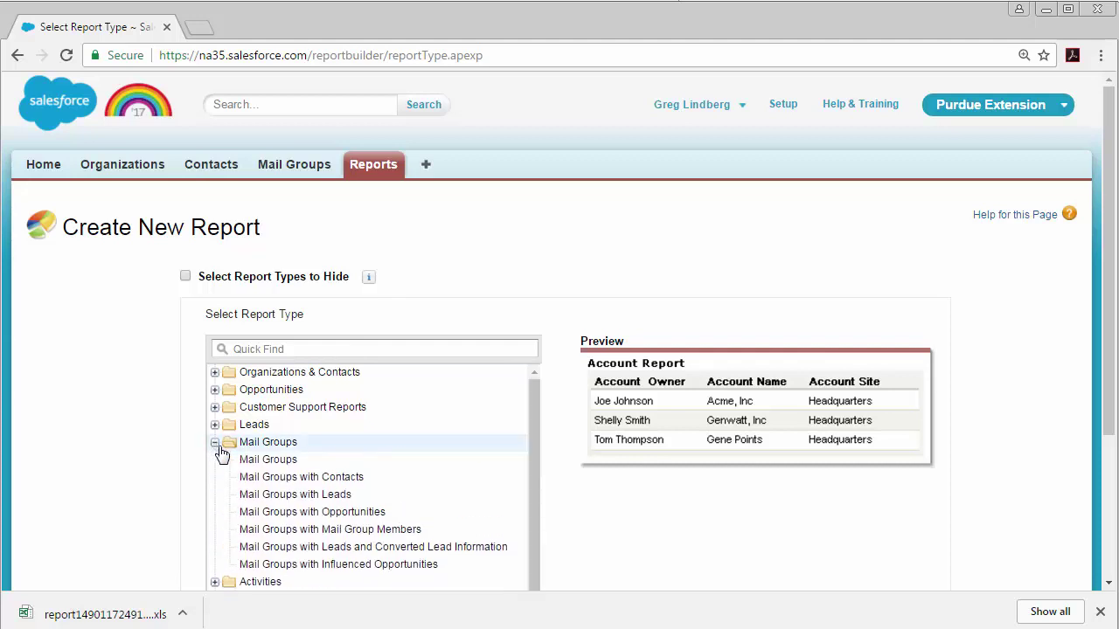
{"action": "scroll", "coordinate": [220, 455], "scroll_direction": "down", "scroll_amount": 1}
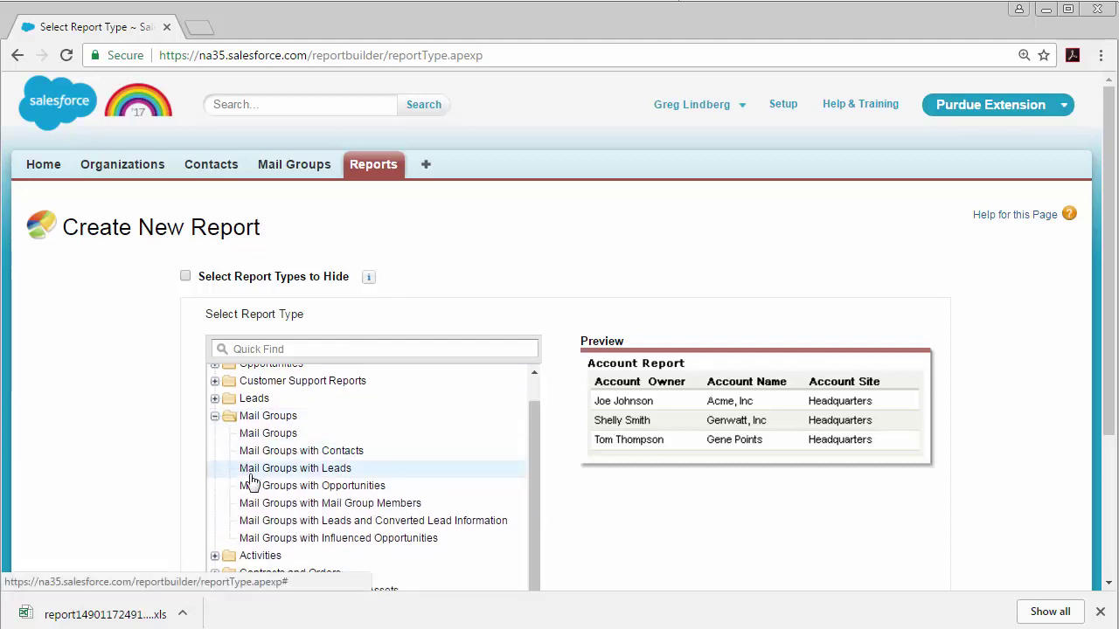
{"action": "left_click", "coordinate": [271, 454]}
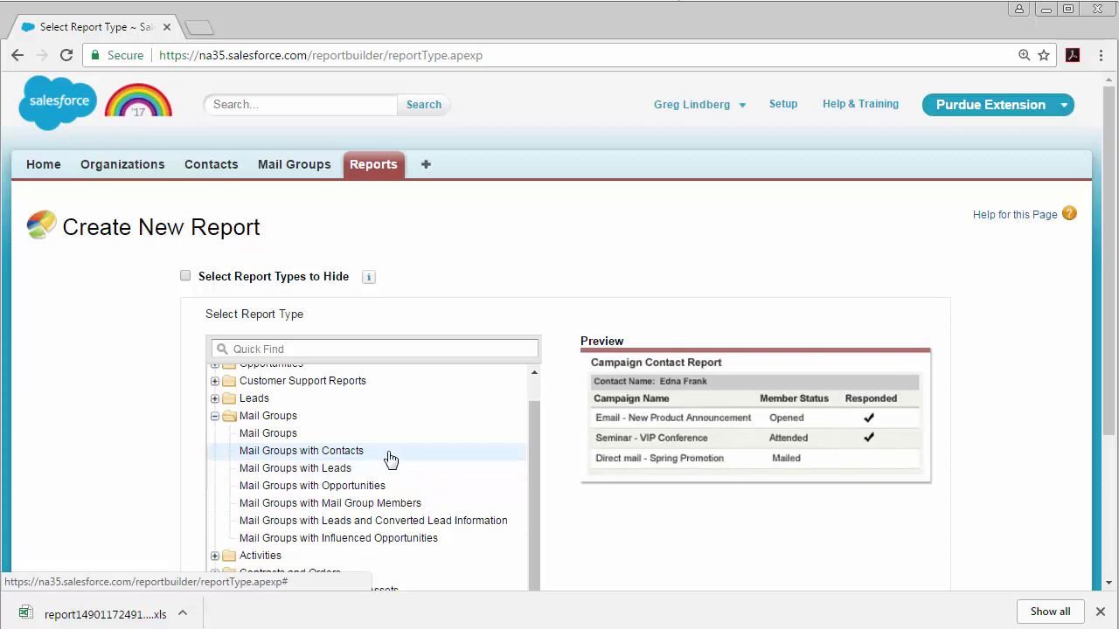
{"action": "scroll", "coordinate": [416, 456], "scroll_direction": "down", "scroll_amount": 1}
{"action": "scroll", "coordinate": [418, 457], "scroll_direction": "down", "scroll_amount": 3}
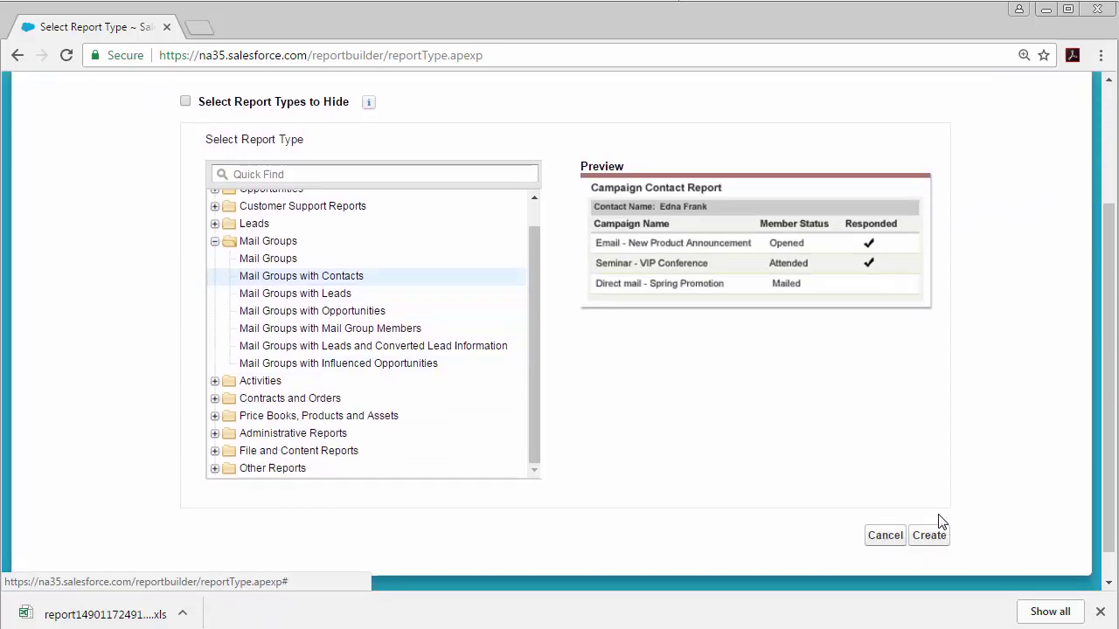
{"action": "left_click", "coordinate": [929, 535]}
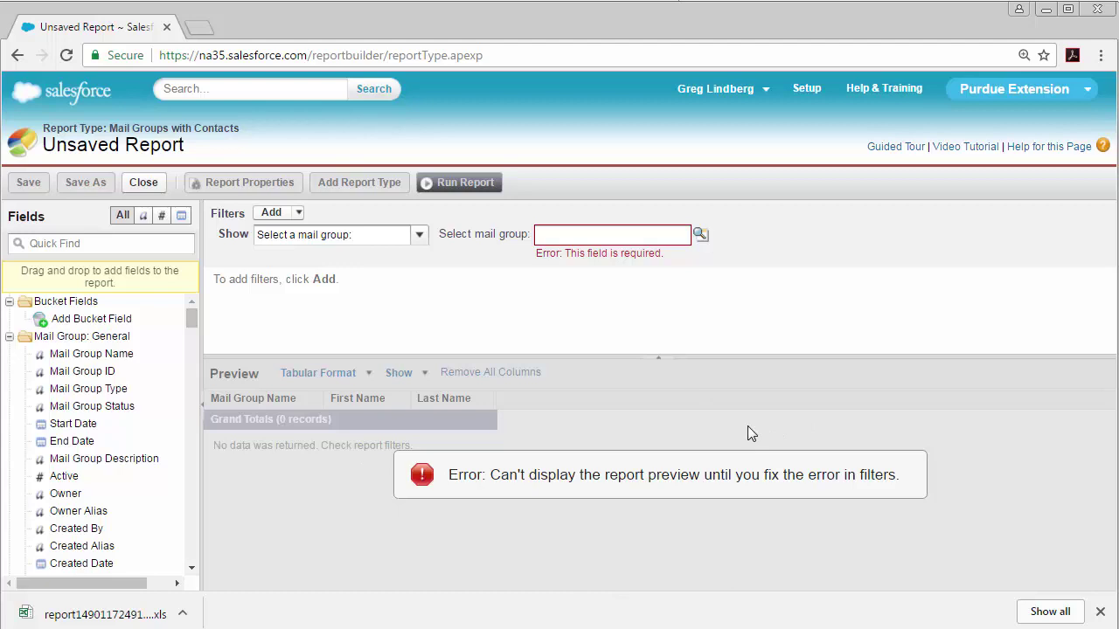
Set the report to show all mail groups and add a filter where Account Name equals "Adams County".
{"action": "left_click", "coordinate": [418, 236]}
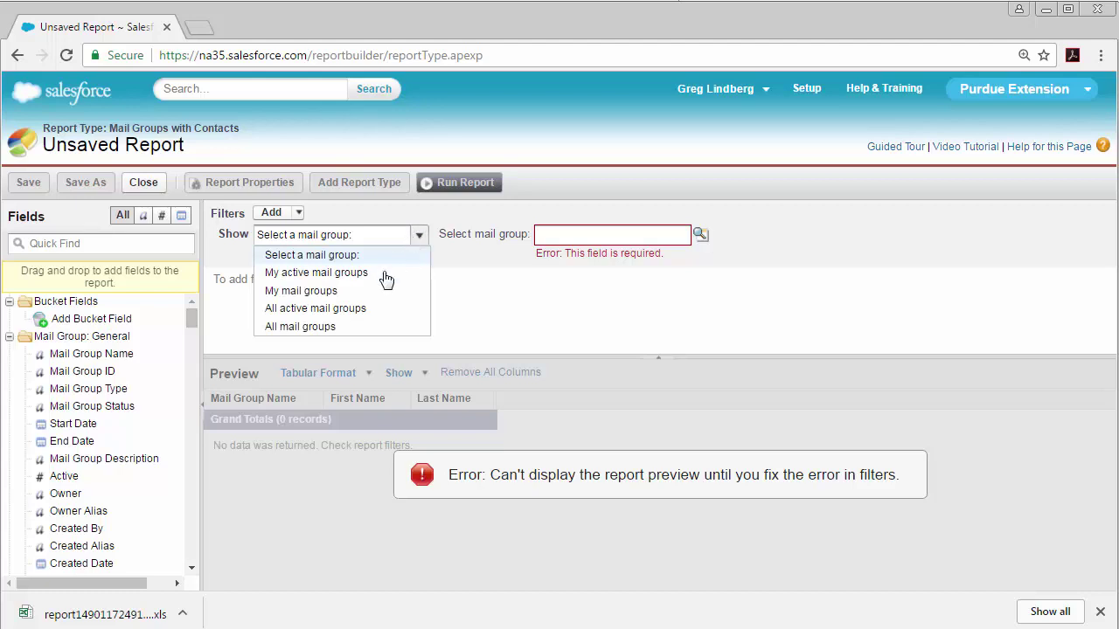
{"action": "left_click", "coordinate": [360, 327]}
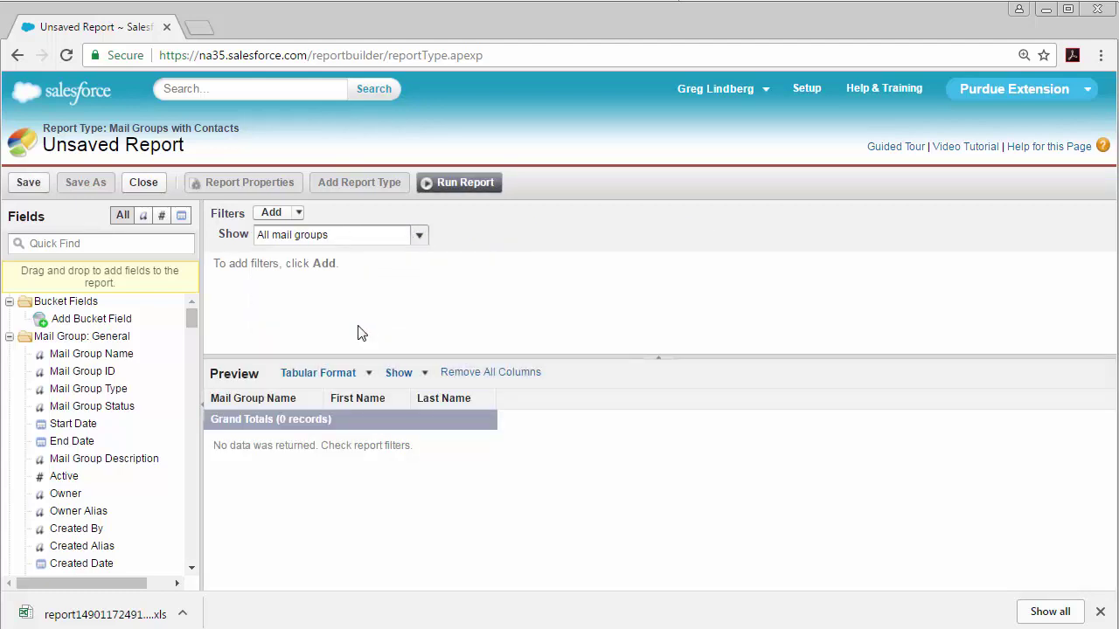
{"action": "left_click", "coordinate": [280, 212]}
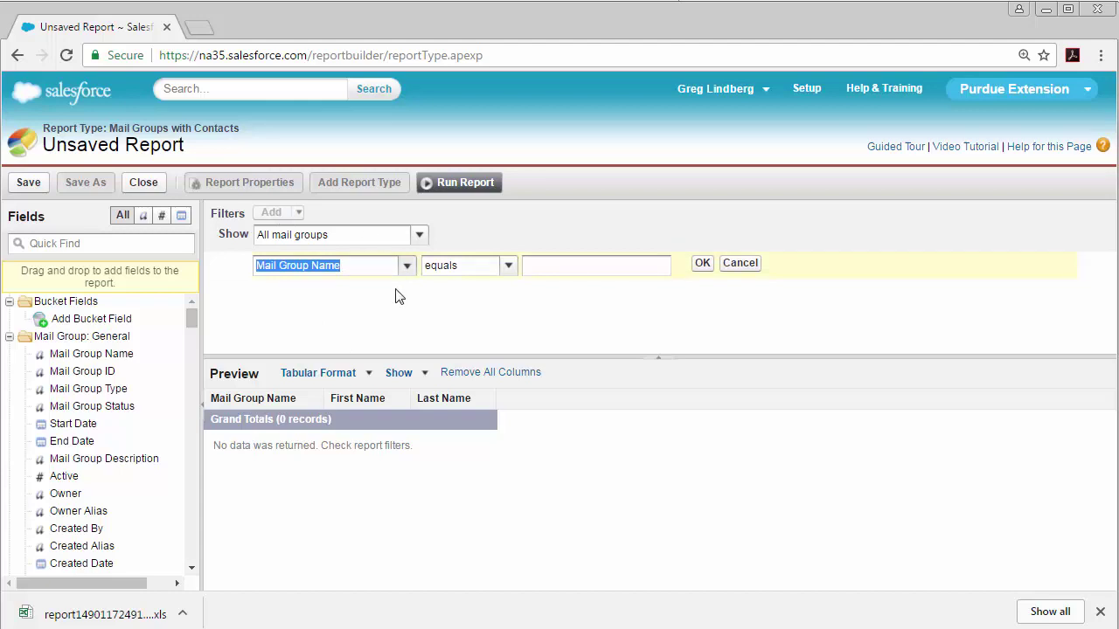
{"action": "left_click", "coordinate": [404, 265]}
{"action": "left_click", "coordinate": [402, 265]}
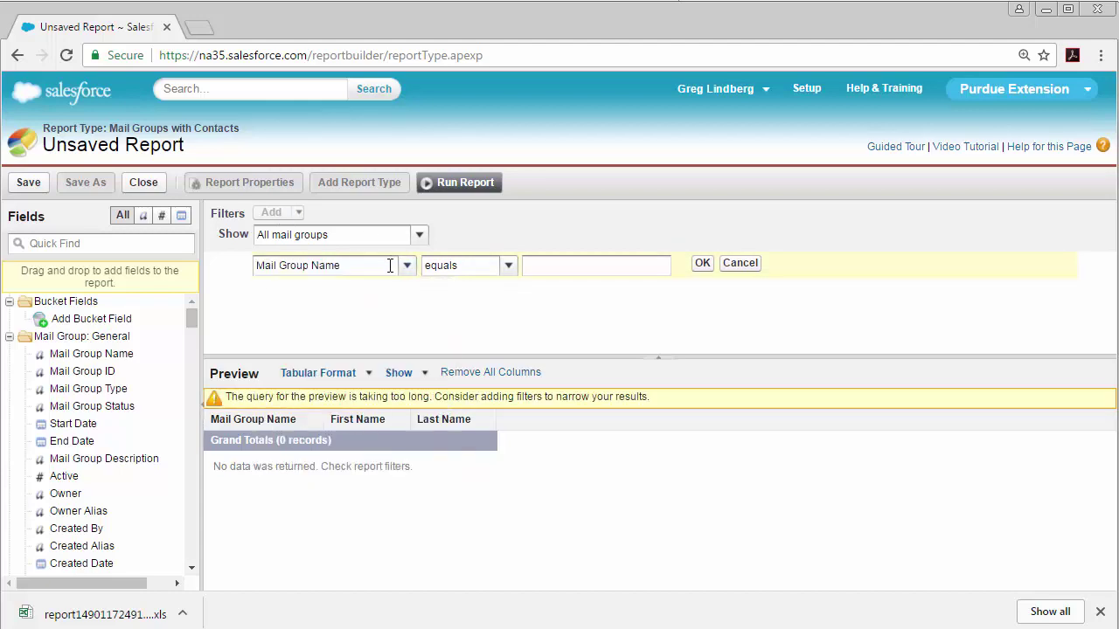
{"action": "left_click", "coordinate": [407, 265]}
{"action": "scroll", "coordinate": [320, 436], "scroll_direction": "down", "scroll_amount": 4}
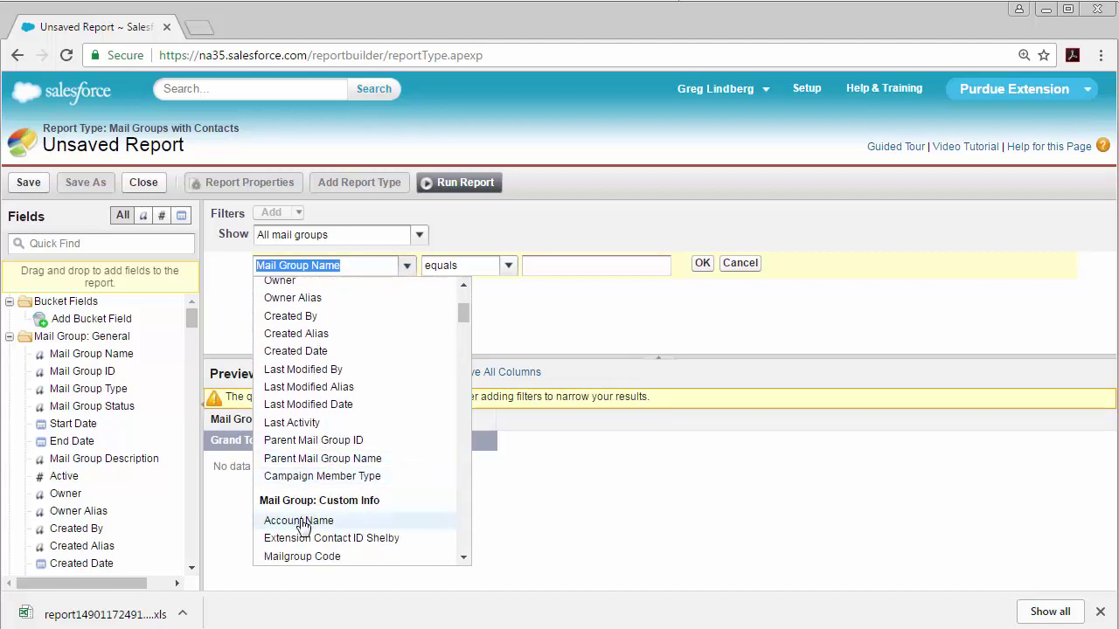
{"action": "left_click", "coordinate": [300, 521]}
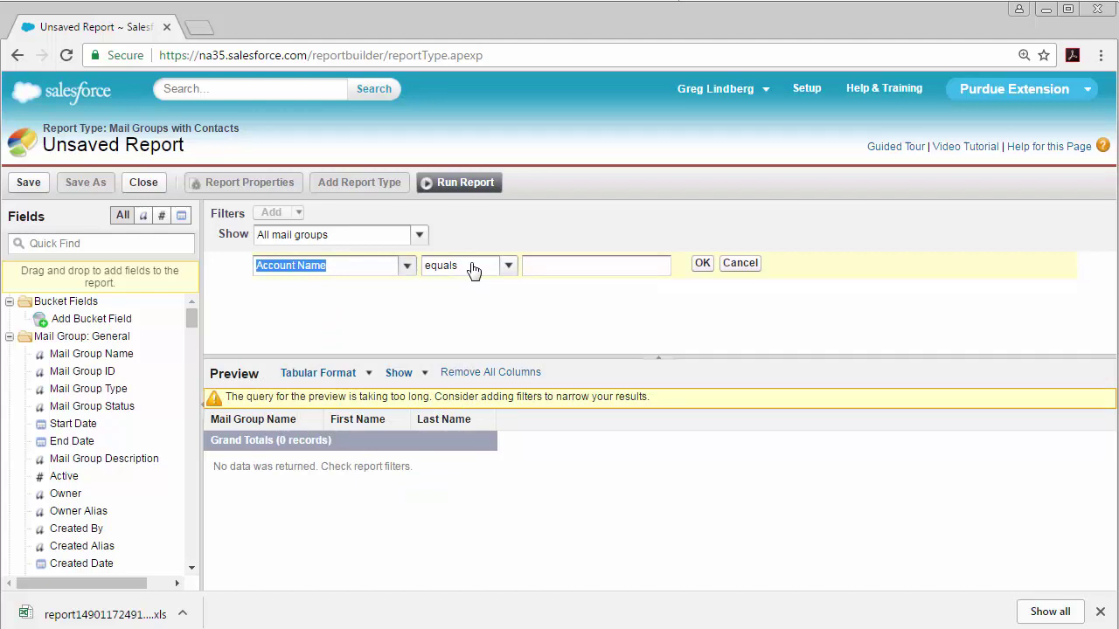
{"action": "left_click", "coordinate": [528, 263]}
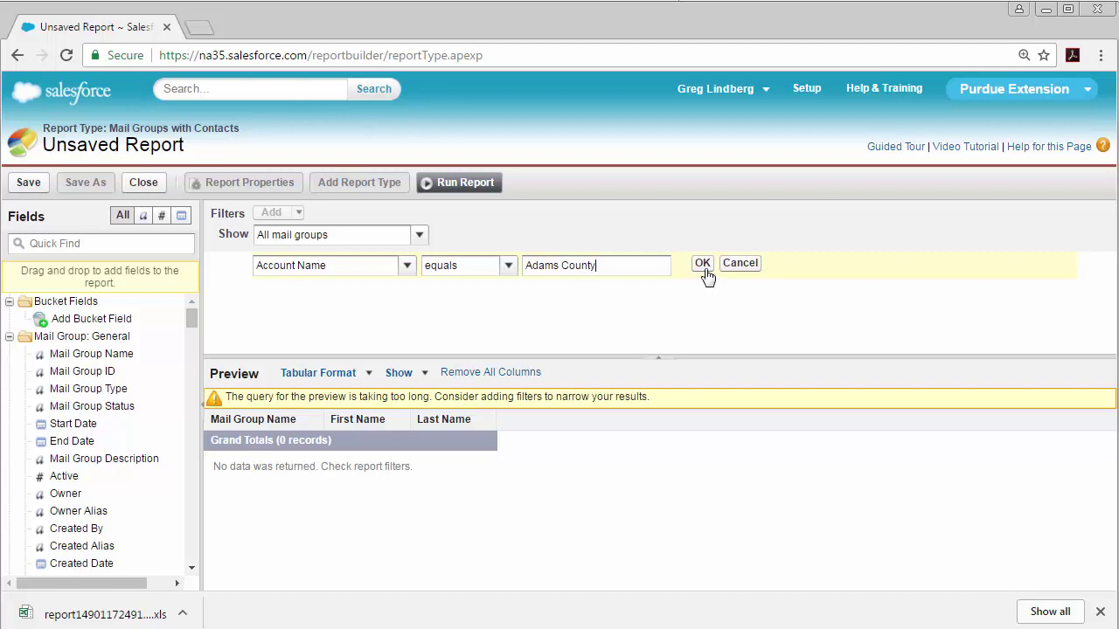
{"action": "left_click", "coordinate": [704, 265]}
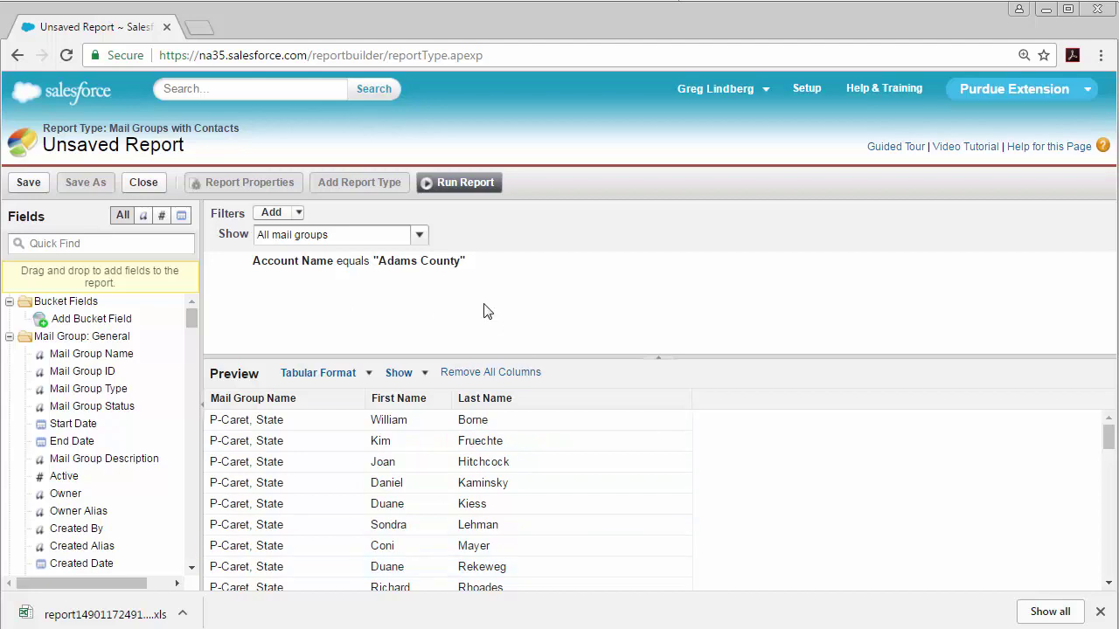
Add a second filter where Mail Group Name equals "Dairy Committee" and review the previewed members.
{"action": "mouse_move", "coordinate": [451, 270]}
{"action": "left_click", "coordinate": [276, 214]}
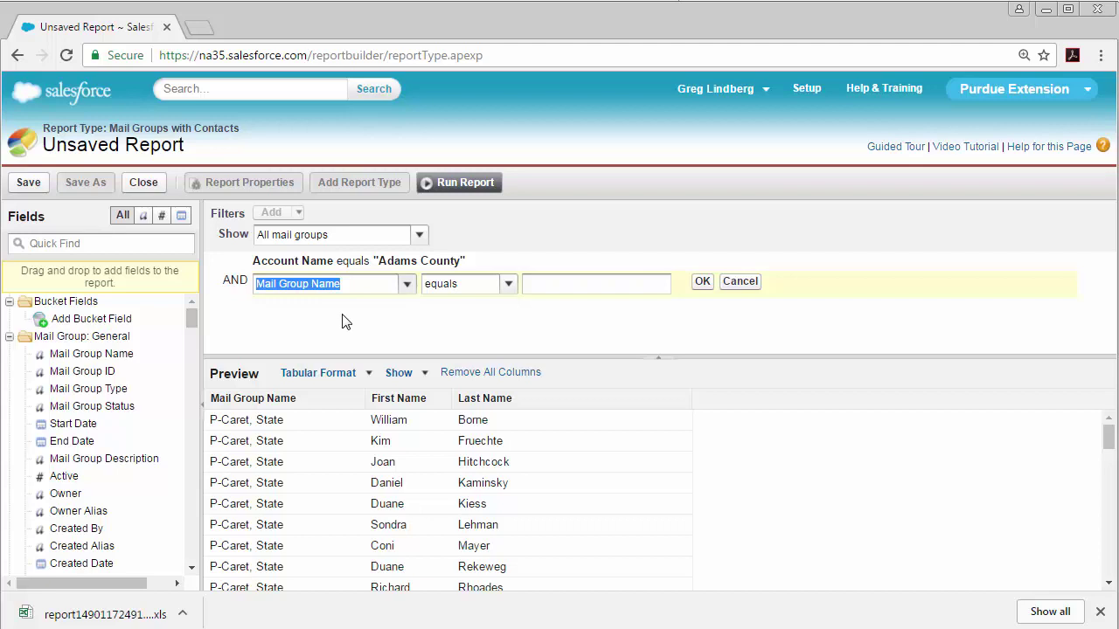
{"action": "left_click", "coordinate": [305, 287]}
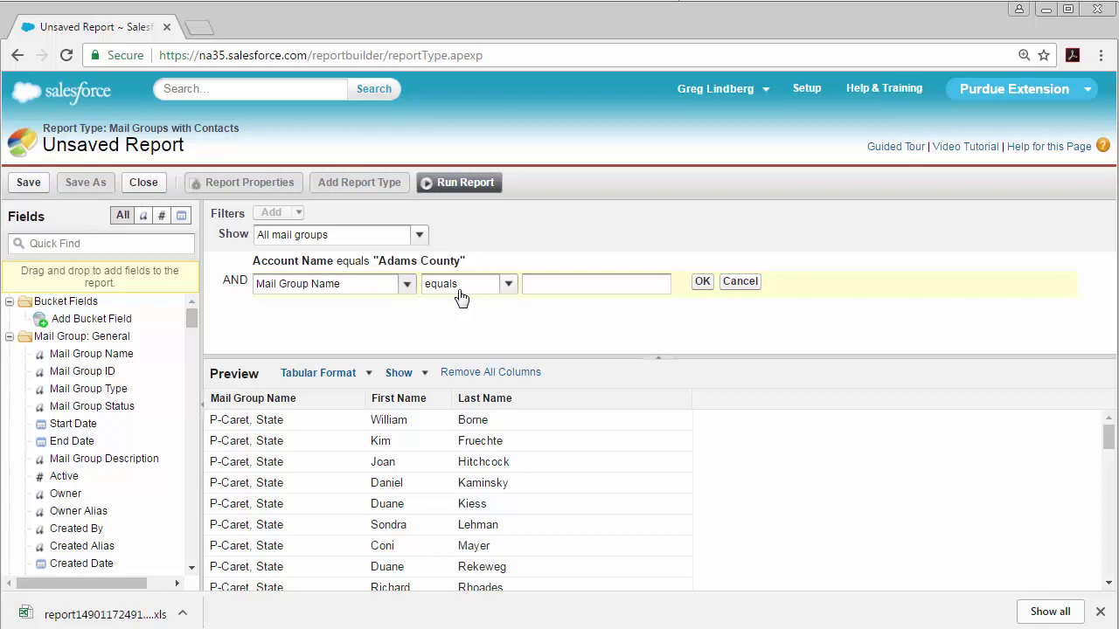
{"action": "left_click", "coordinate": [554, 283]}
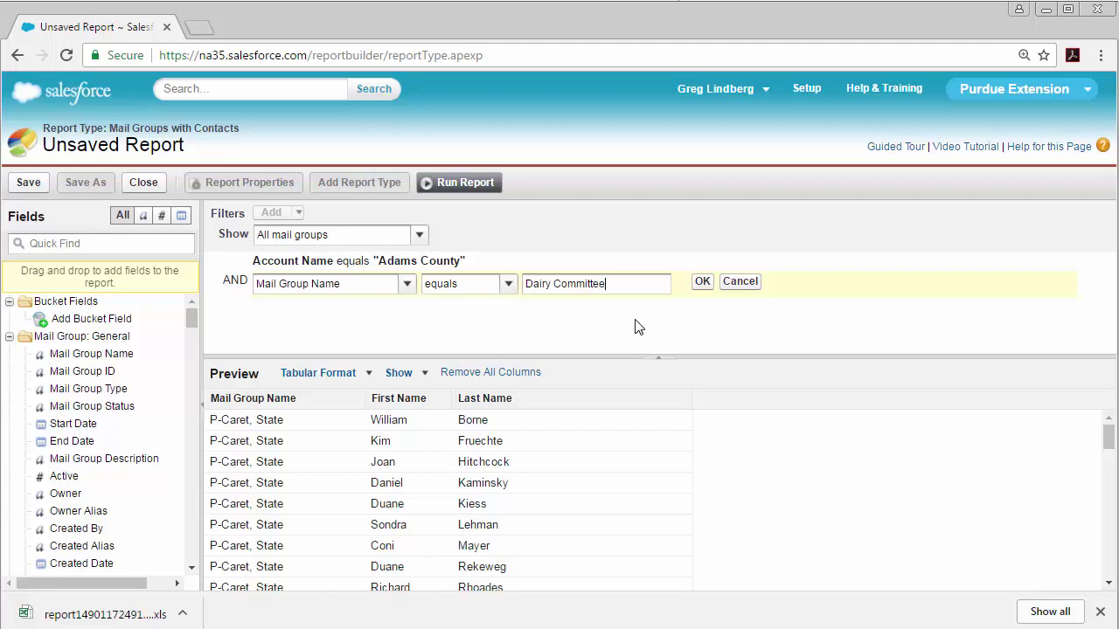
{"action": "left_click", "coordinate": [702, 283]}
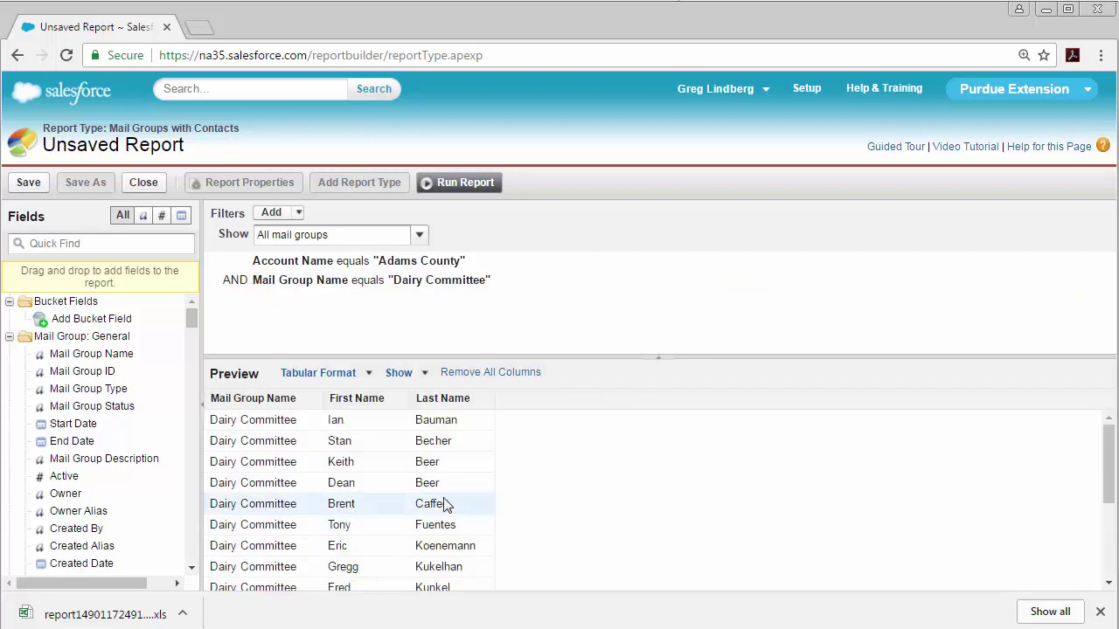
{"action": "scroll", "coordinate": [512, 478], "scroll_direction": "down", "scroll_amount": 3}
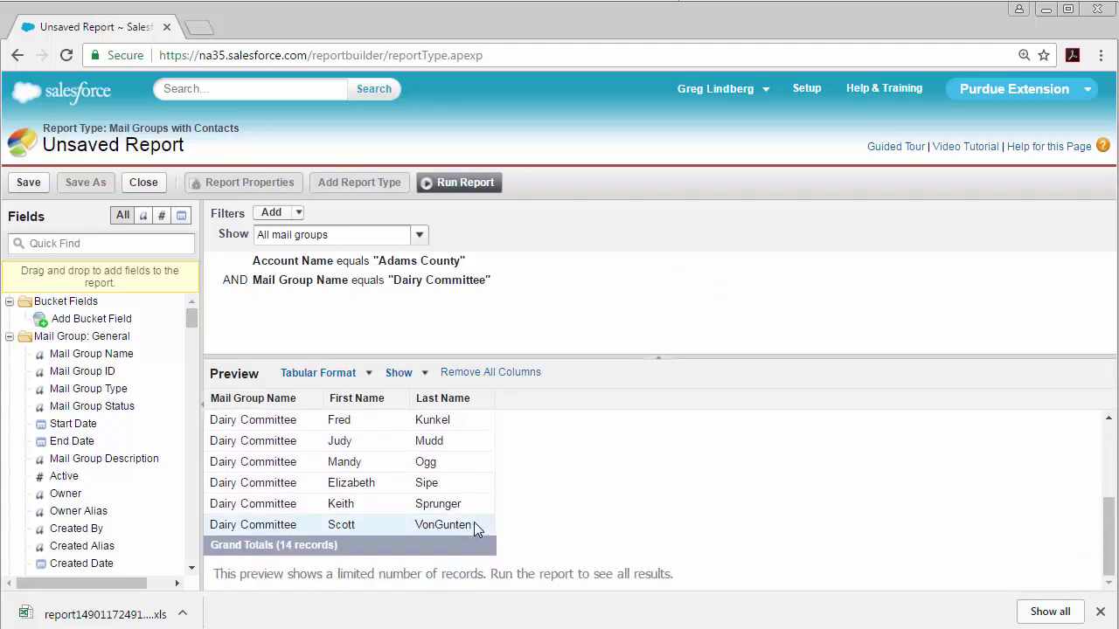
{"action": "scroll", "coordinate": [516, 523], "scroll_direction": "up", "scroll_amount": 3}
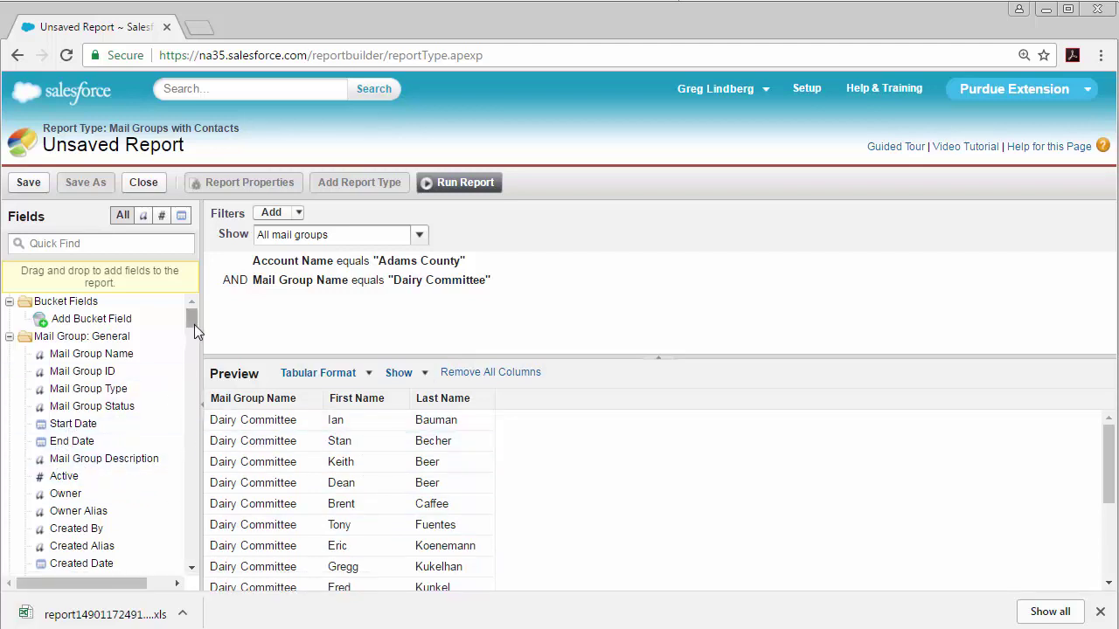
Add the Mailing Street, Mailing City, Mailing State/Province and Mailing Zip/Postal Code columns after Last Name in the report.
{"action": "left_click_drag", "start_coordinate": [194, 324], "coordinate": [194, 401]}
{"action": "left_click_drag", "start_coordinate": [96, 374], "coordinate": [459, 410]}
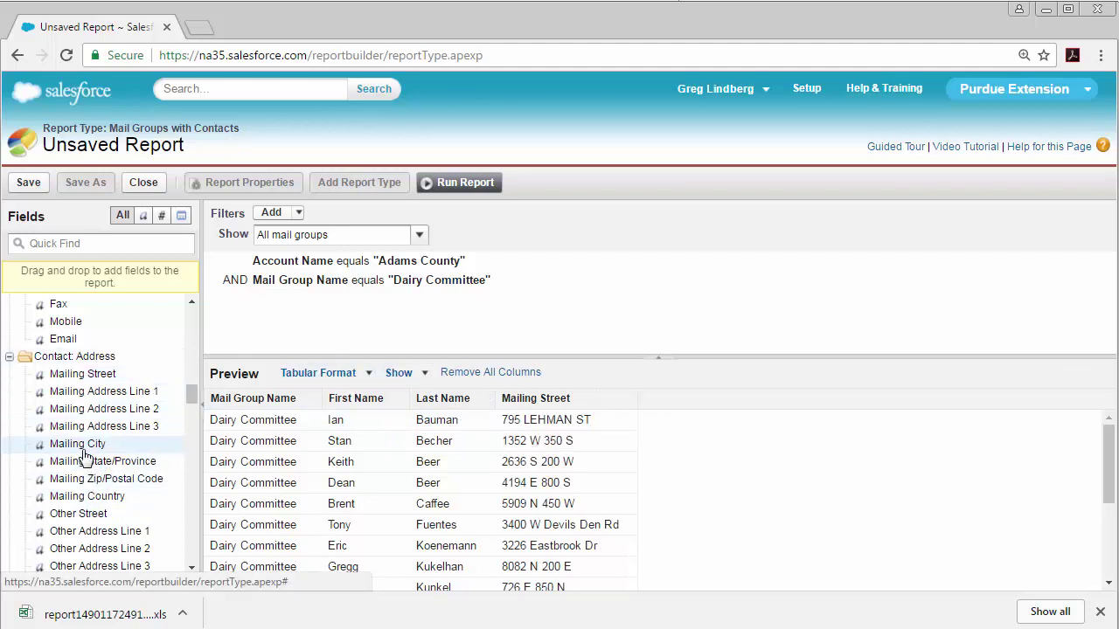
{"action": "left_click_drag", "start_coordinate": [83, 446], "coordinate": [621, 441]}
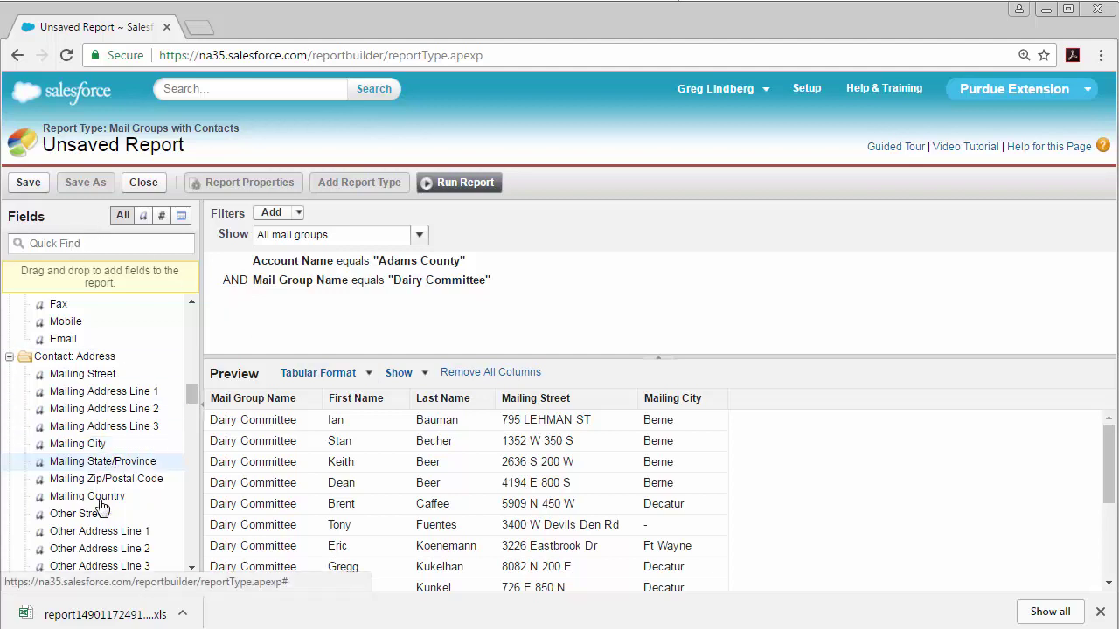
{"action": "left_click_drag", "start_coordinate": [96, 463], "coordinate": [706, 472]}
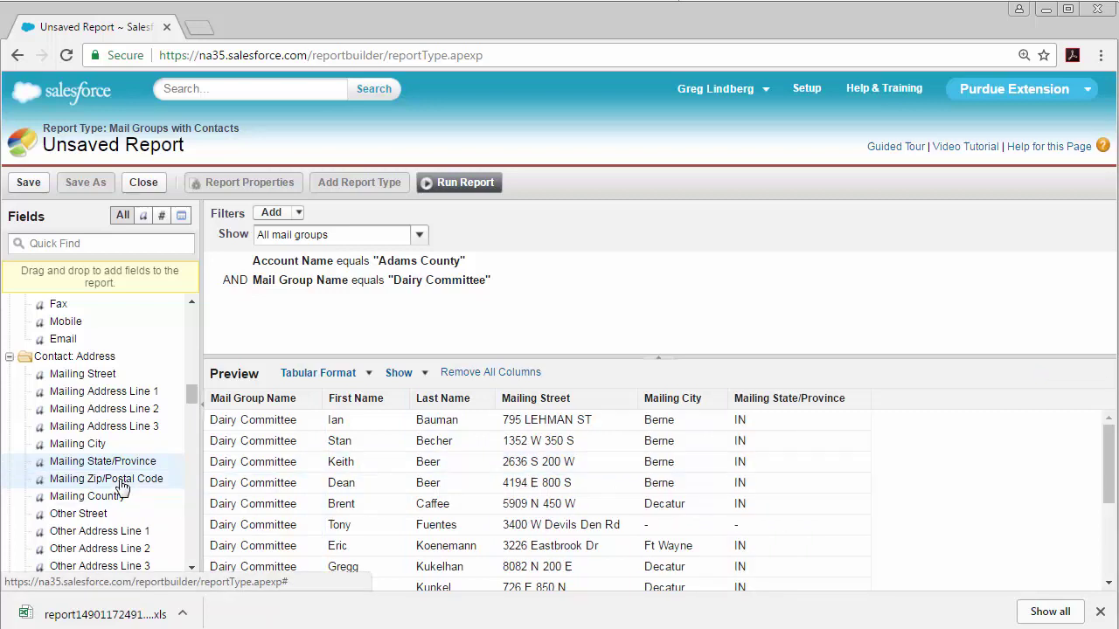
{"action": "left_click_drag", "start_coordinate": [121, 487], "coordinate": [821, 492]}
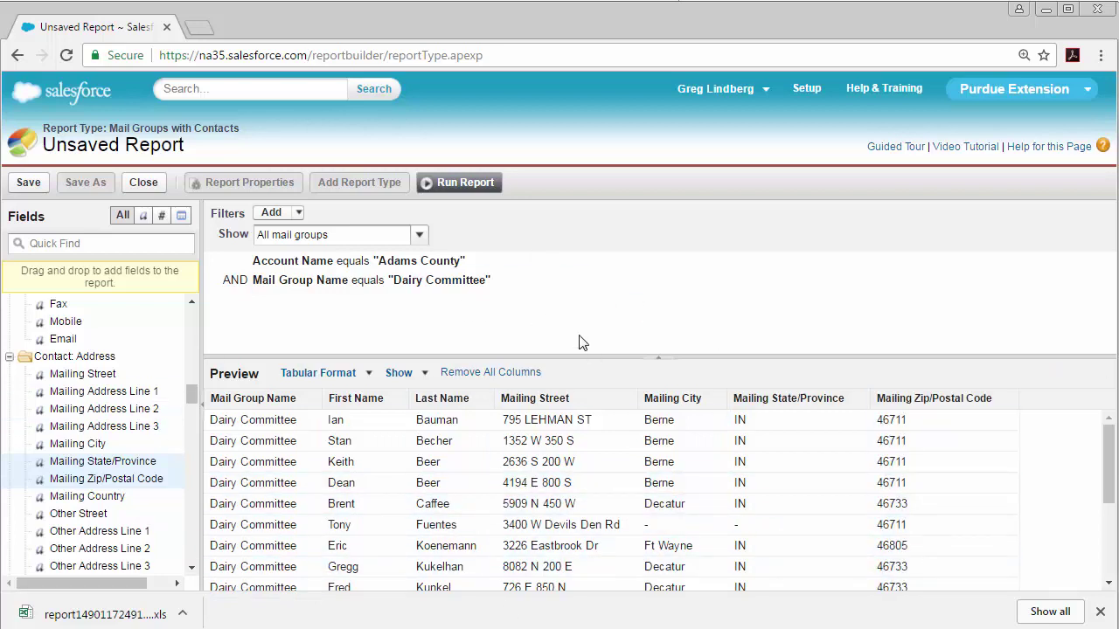
Run the report and download its printable view as an .xls file, bringing up the downloaded file's options.
{"action": "left_click", "coordinate": [482, 188]}
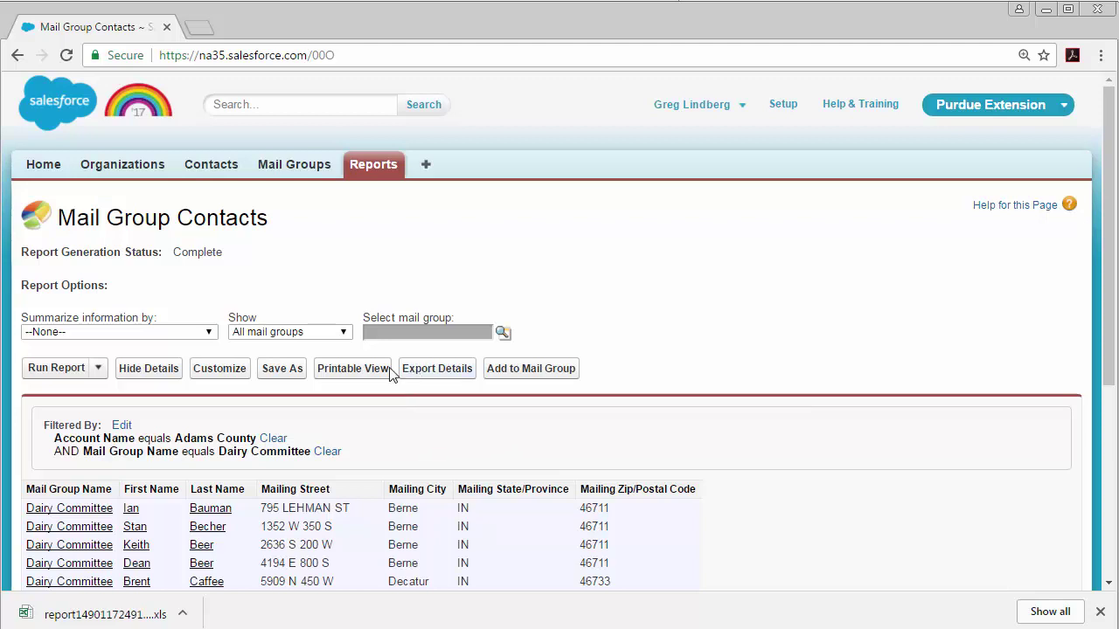
{"action": "left_click", "coordinate": [349, 383]}
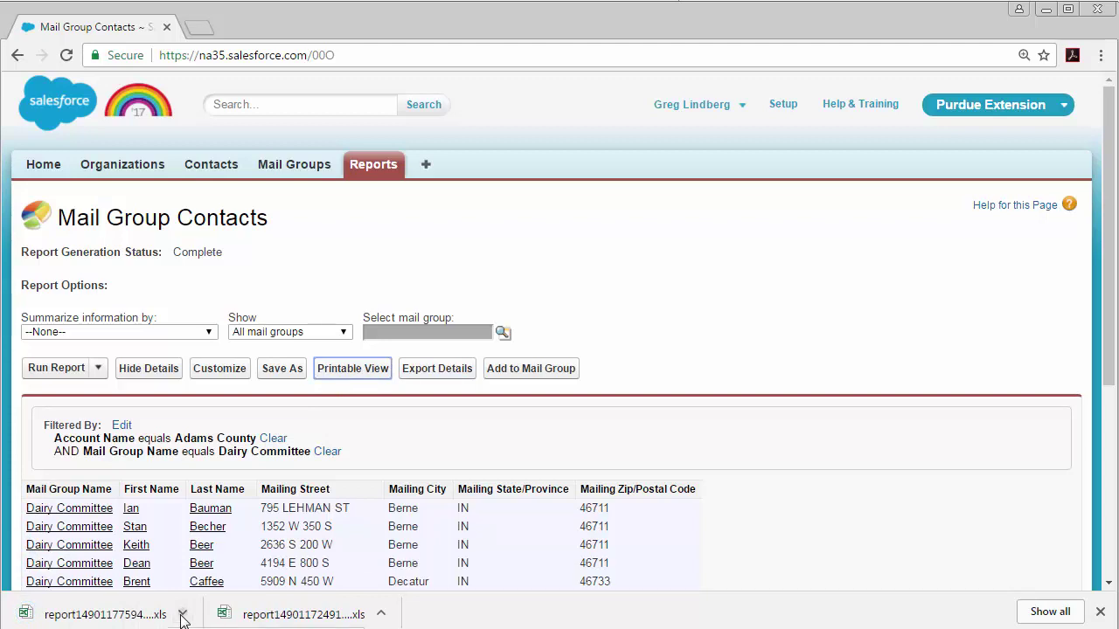
{"action": "left_click", "coordinate": [182, 616]}
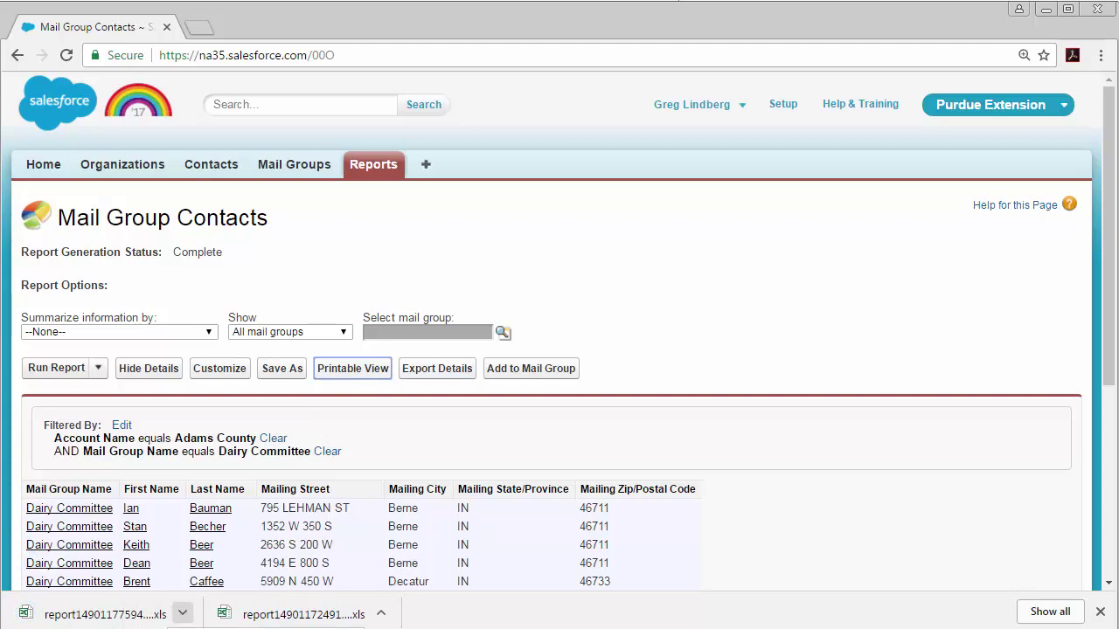